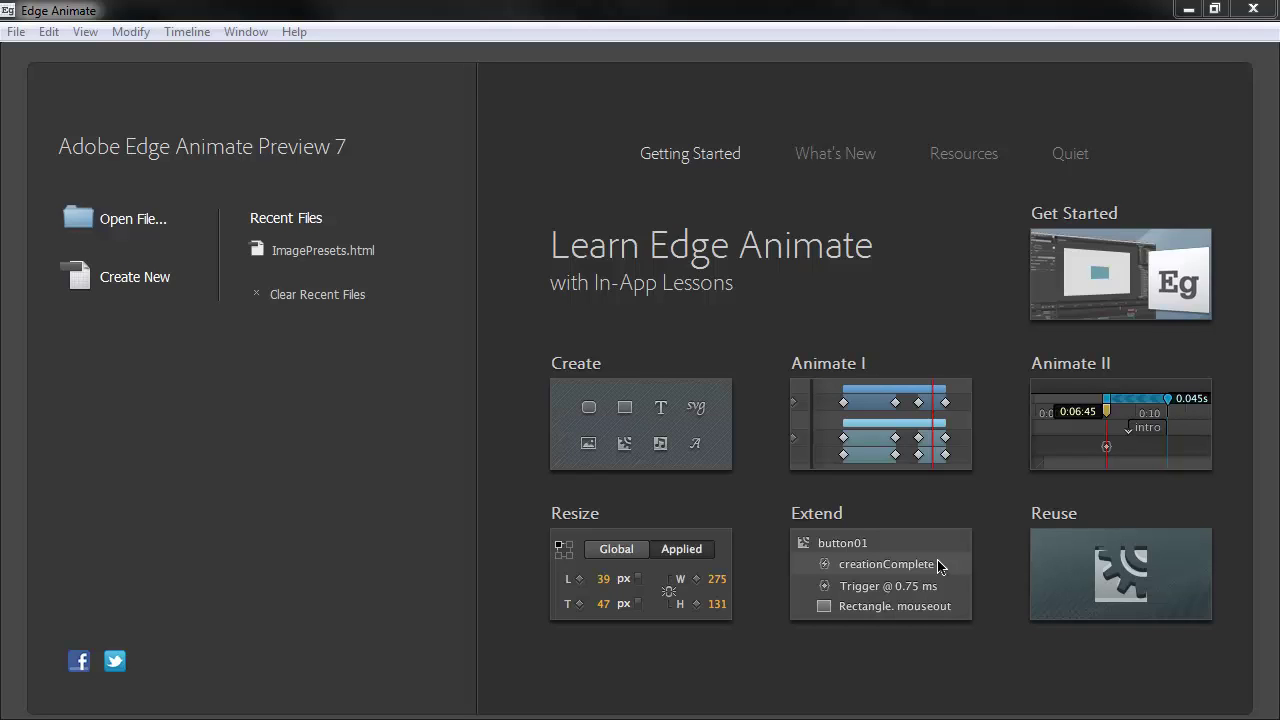
# - Open the ImagePresets.html composition so Line_rec, Absinthe_txt and absinthe_img appear under Stage
pyautogui.click(305, 251)
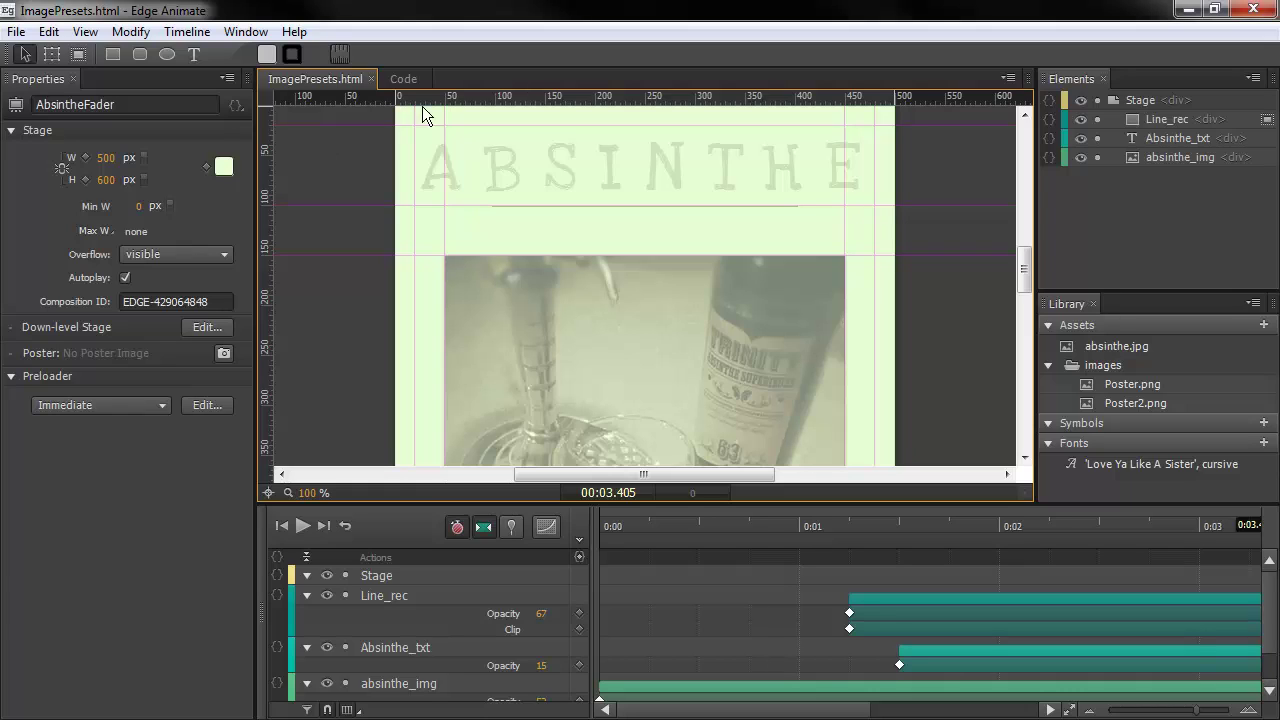
# - Switch the Stage width and height units from px to %, making both 100 %
pyautogui.click(143, 165)
pyautogui.click(143, 163)
pyautogui.click(137, 180)
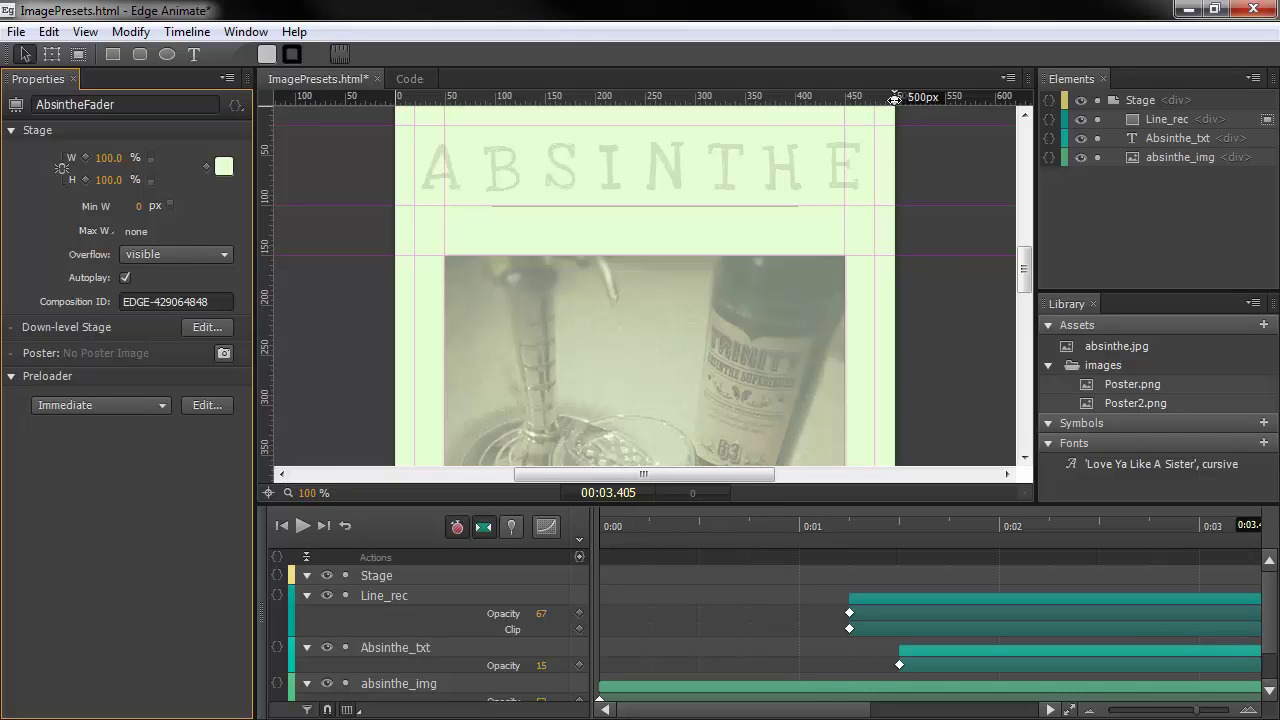
# - Preview the stage at 592px width and collapse the timeline to enlarge the stage view
pyautogui.moveTo(895, 97)
pyautogui.mouseDown()
pyautogui.moveTo(987, 97)
pyautogui.moveTo(720, 100)
pyautogui.moveTo(966, 98)
pyautogui.moveTo(874, 98)
pyautogui.moveTo(920, 98)
pyautogui.moveTo(895, 98)
pyautogui.mouseUp()
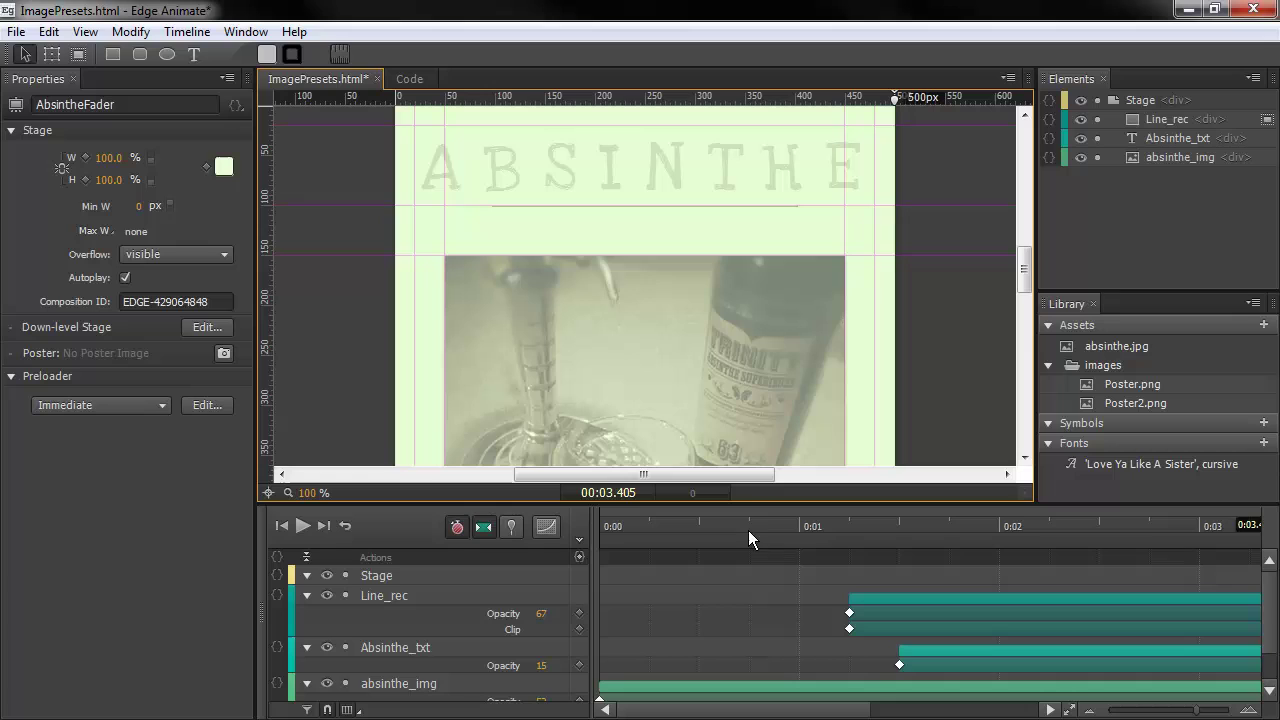
pyautogui.moveTo(750, 503); pyautogui.dragTo(750, 648)
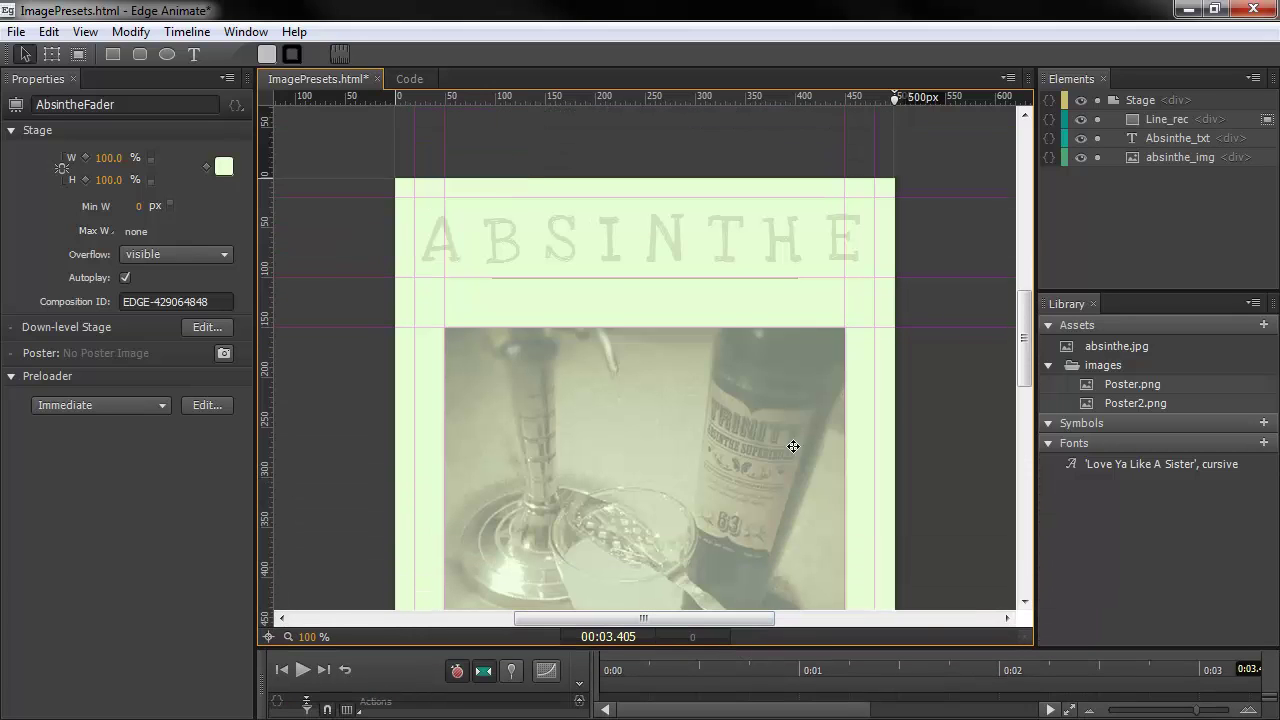
pyautogui.scroll(-2, 1027, 321)
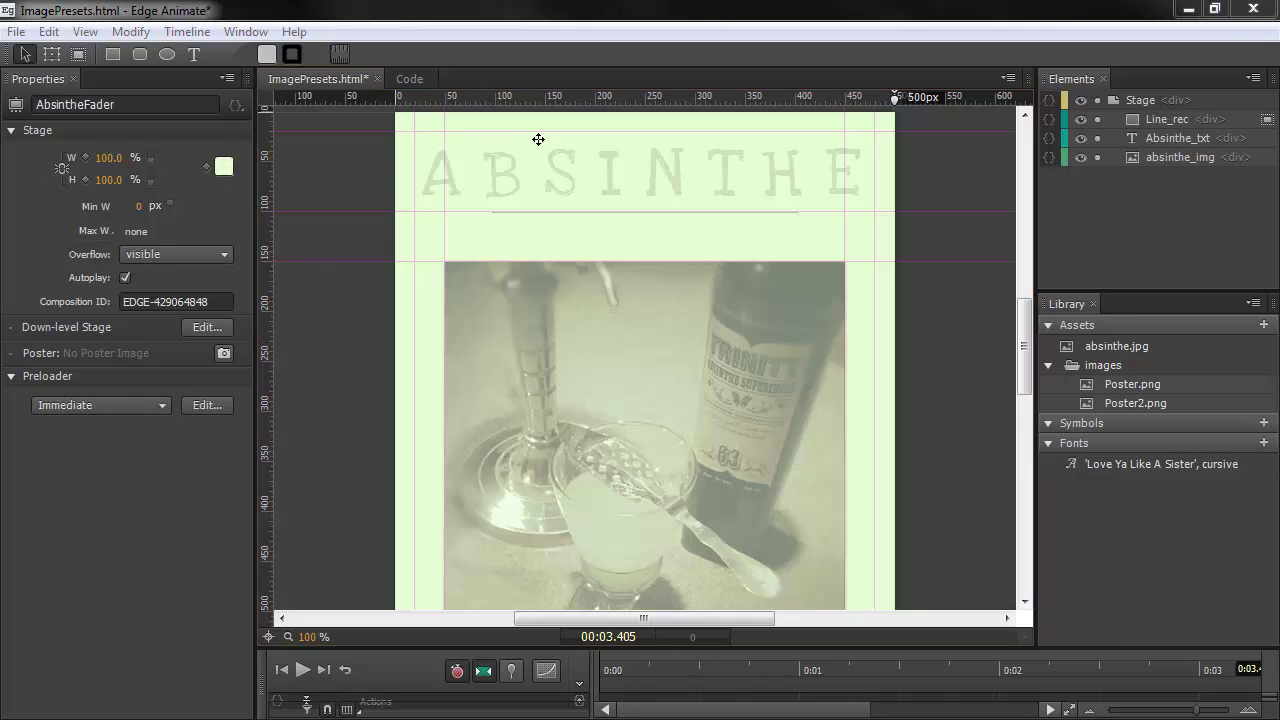
# - Select the absinthe_img image to show its properties at 400 × 400 px, X 50, Y 150
pyautogui.click(574, 337)
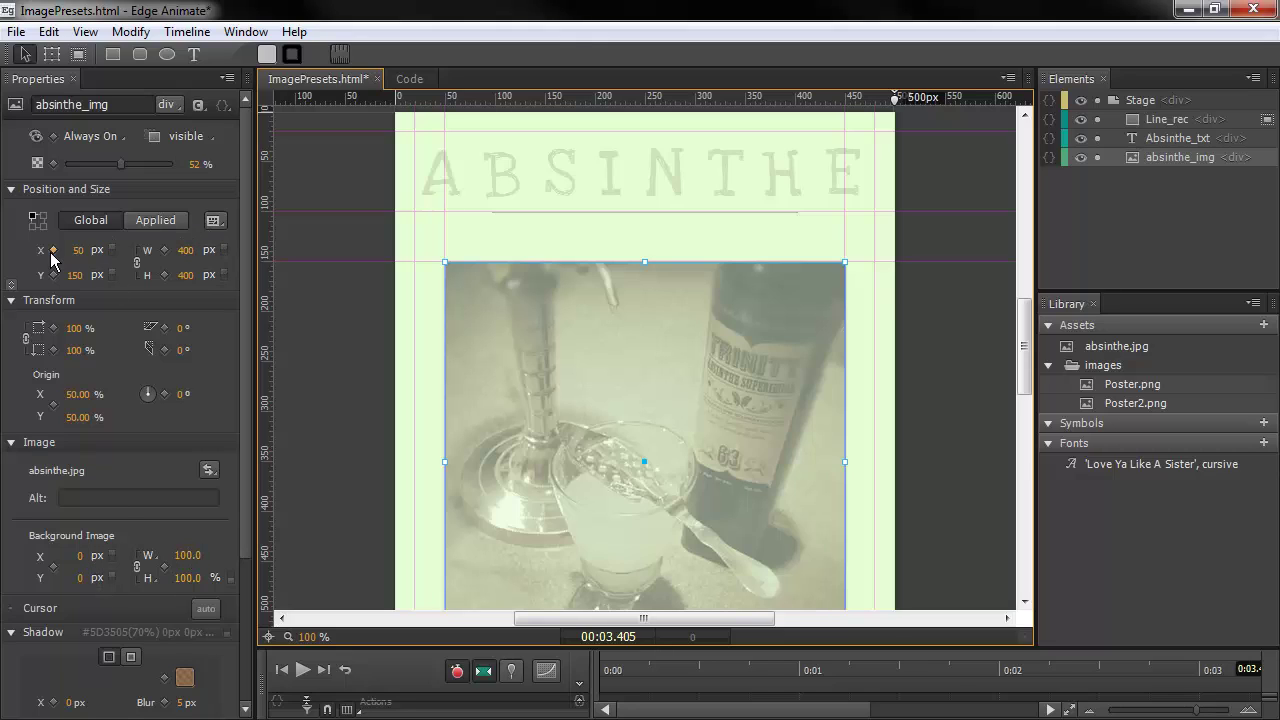
# - Make absinthe_img's width 80.0 %, then widen and narrow the stage preview to test scaling
pyautogui.click(209, 250)
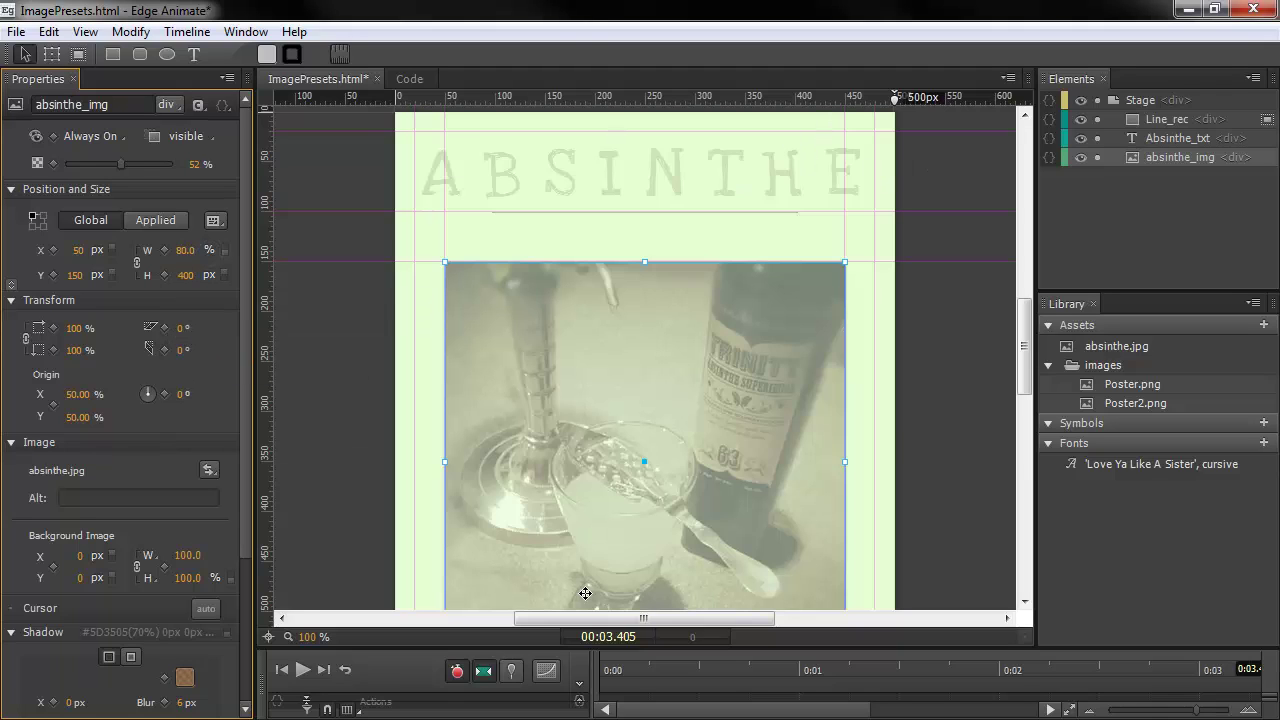
pyautogui.moveTo(580, 618); pyautogui.dragTo(607, 618)
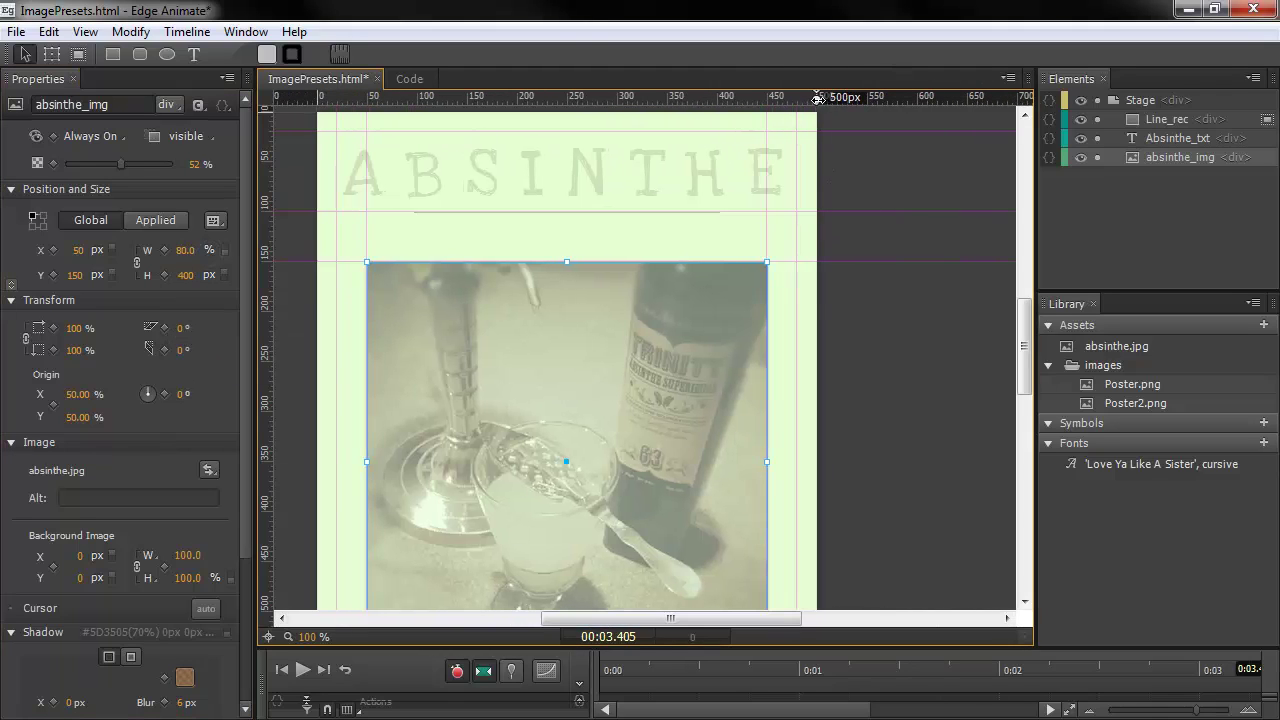
pyautogui.moveTo(817, 97); pyautogui.dragTo(999, 97)
pyautogui.moveTo(815, 108); pyautogui.dragTo(890, 98)
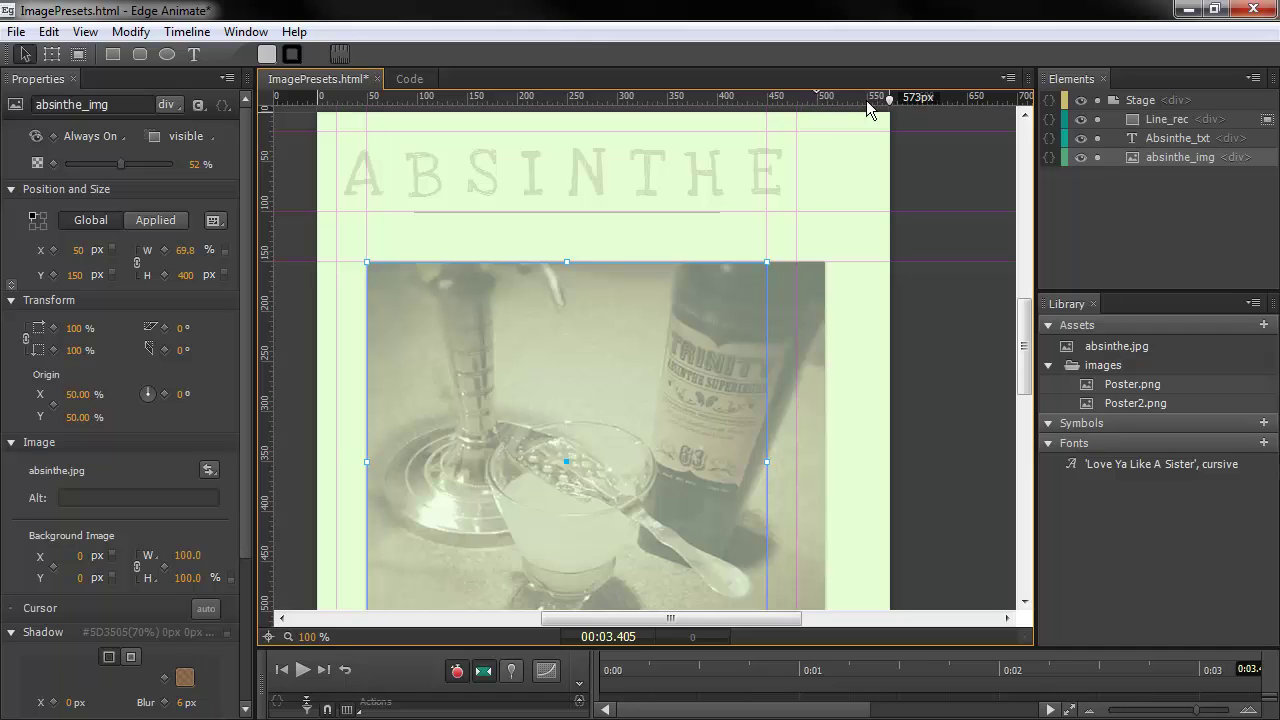
pyautogui.moveTo(886, 98); pyautogui.dragTo(817, 101)
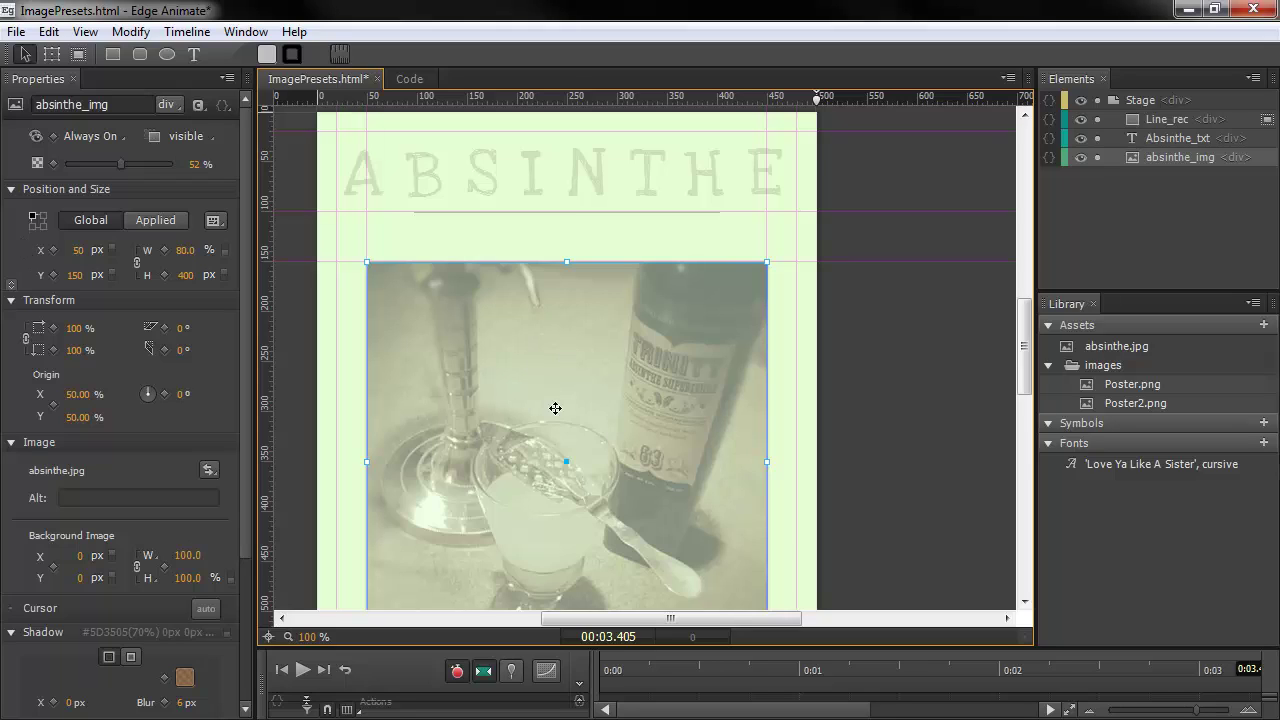
# - Compare each responsive layout preset for absinthe_img, then pick Scale Background Image
pyautogui.click(215, 223)
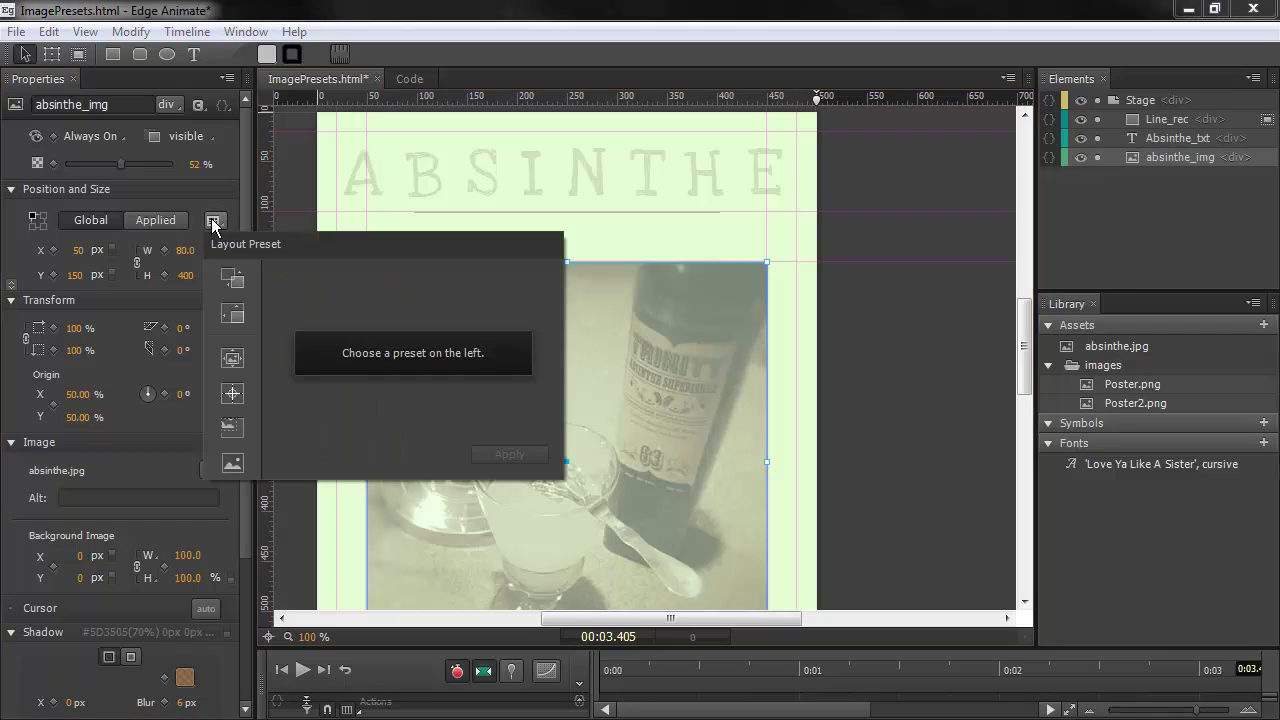
pyautogui.click(231, 285)
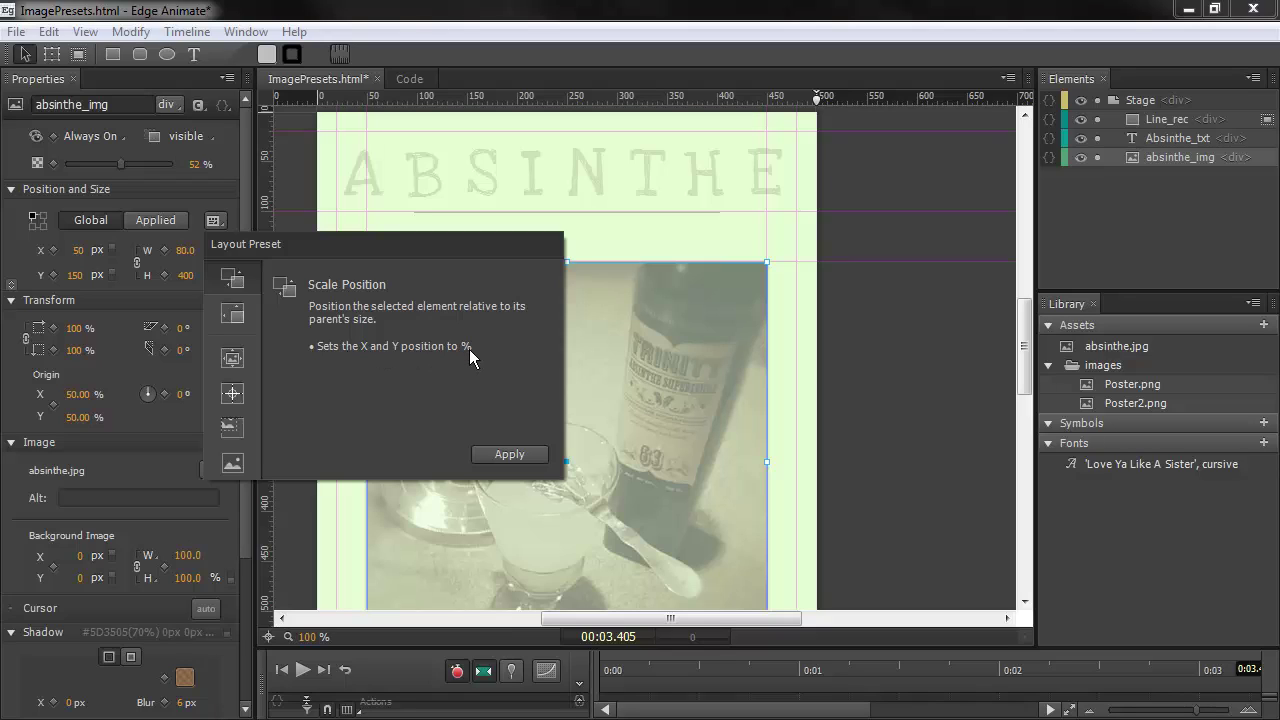
pyautogui.click(232, 314)
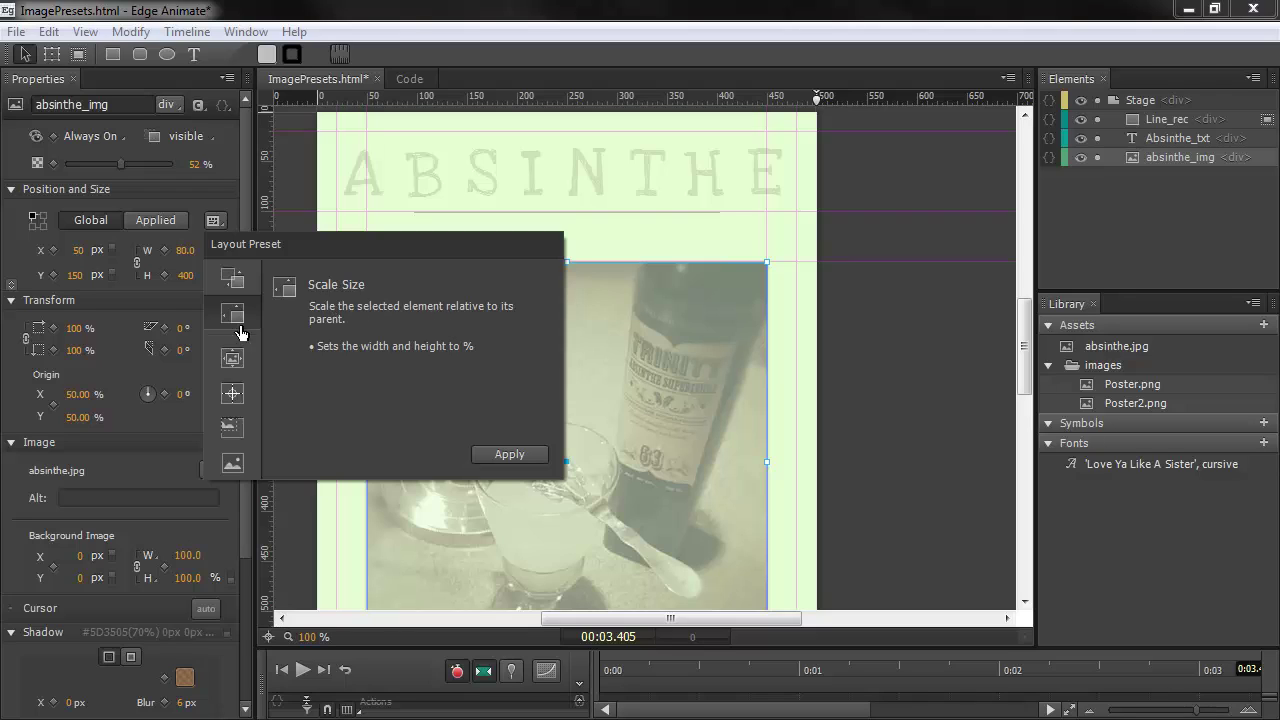
pyautogui.click(232, 357)
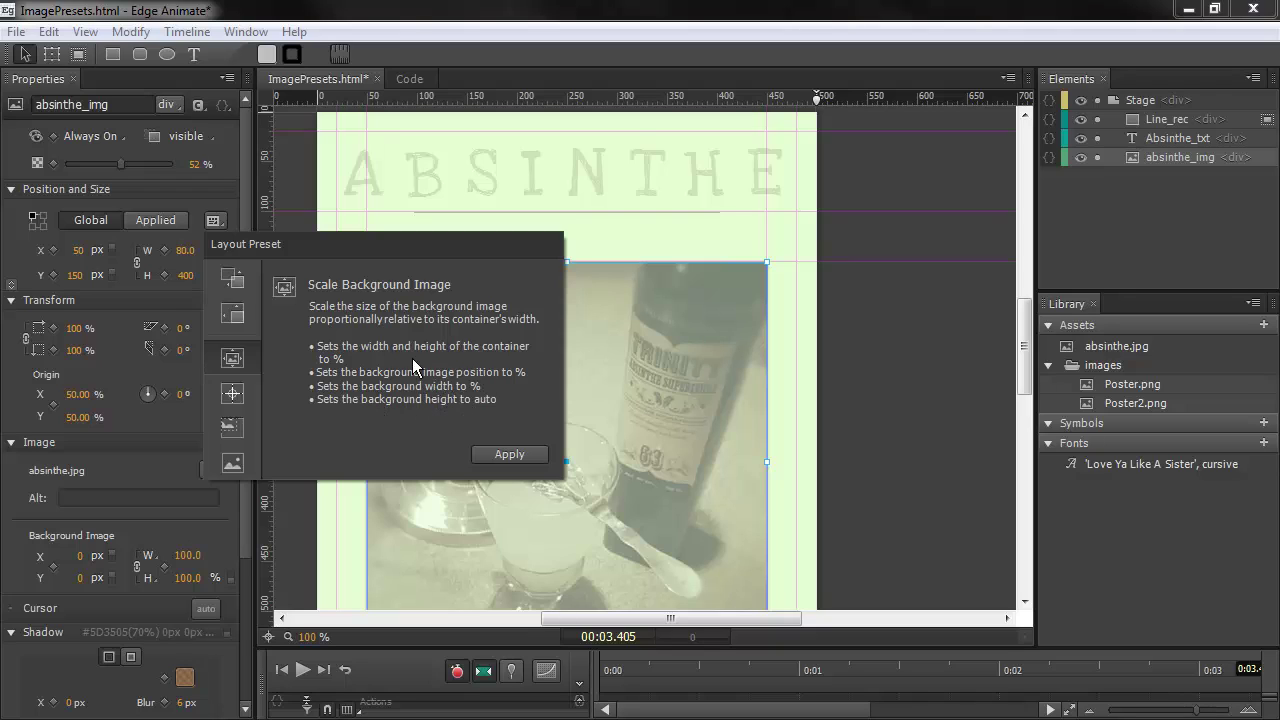
pyautogui.click(233, 395)
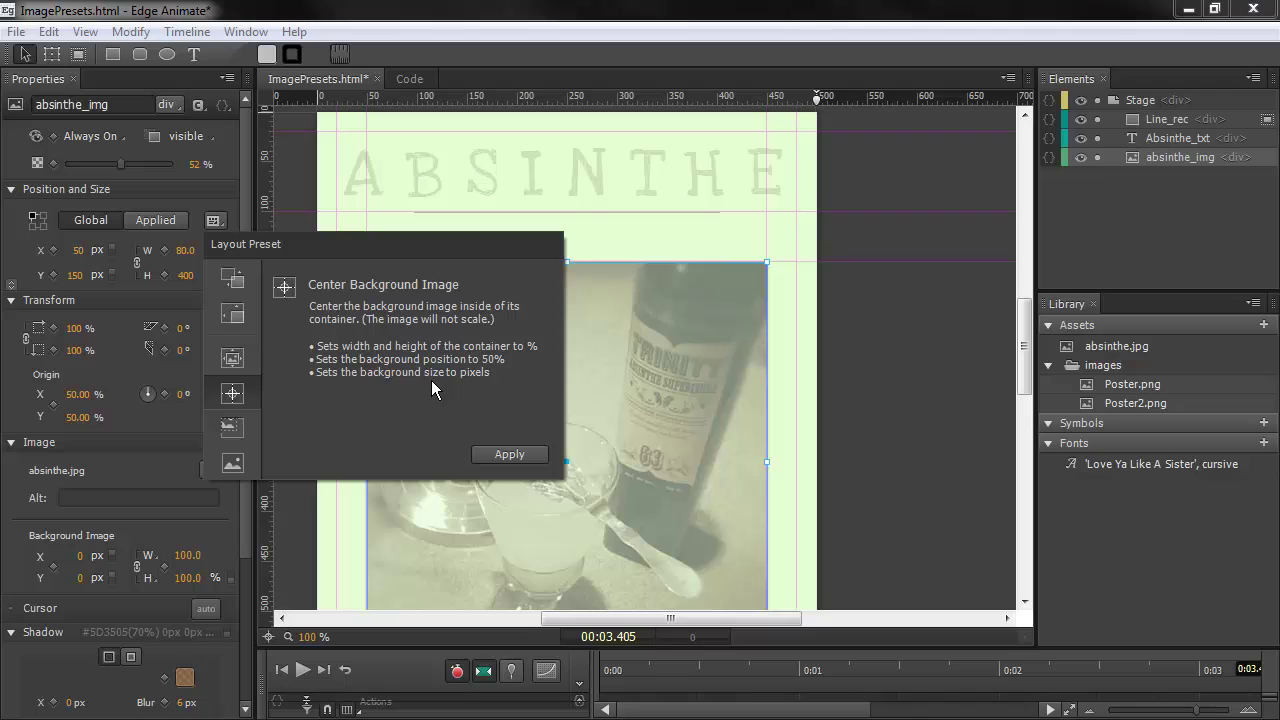
pyautogui.click(231, 427)
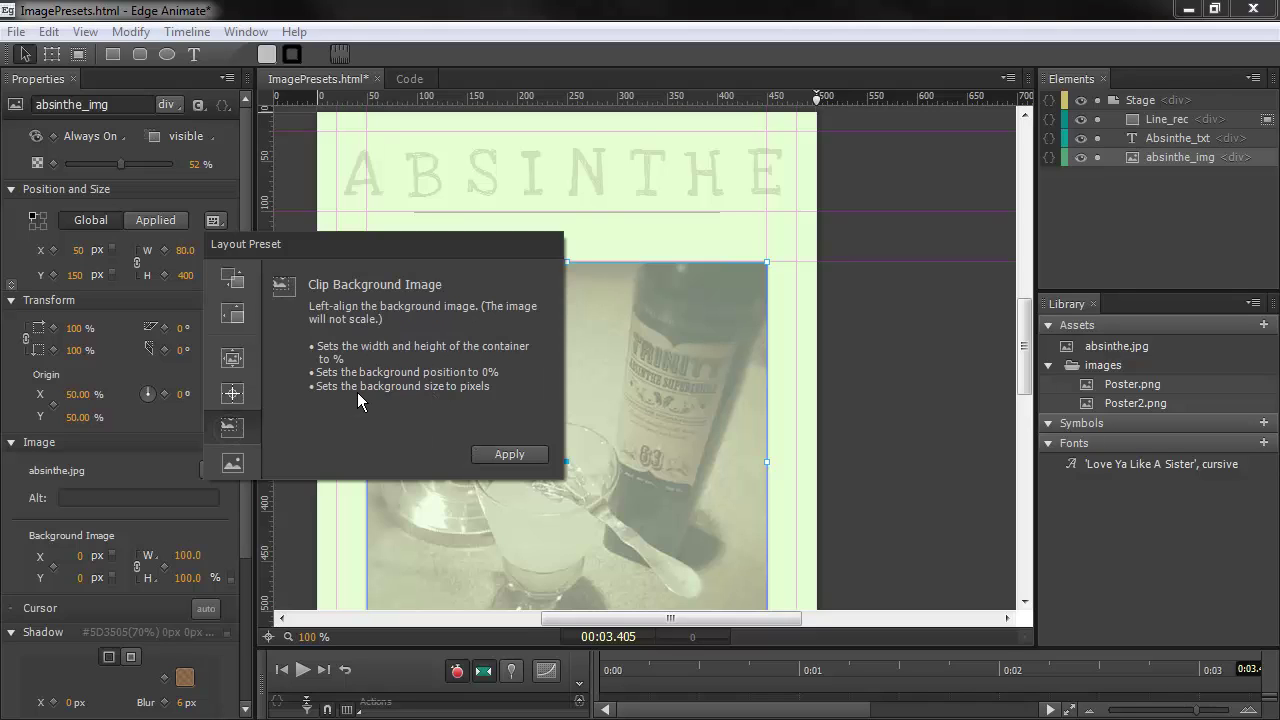
pyautogui.click(230, 461)
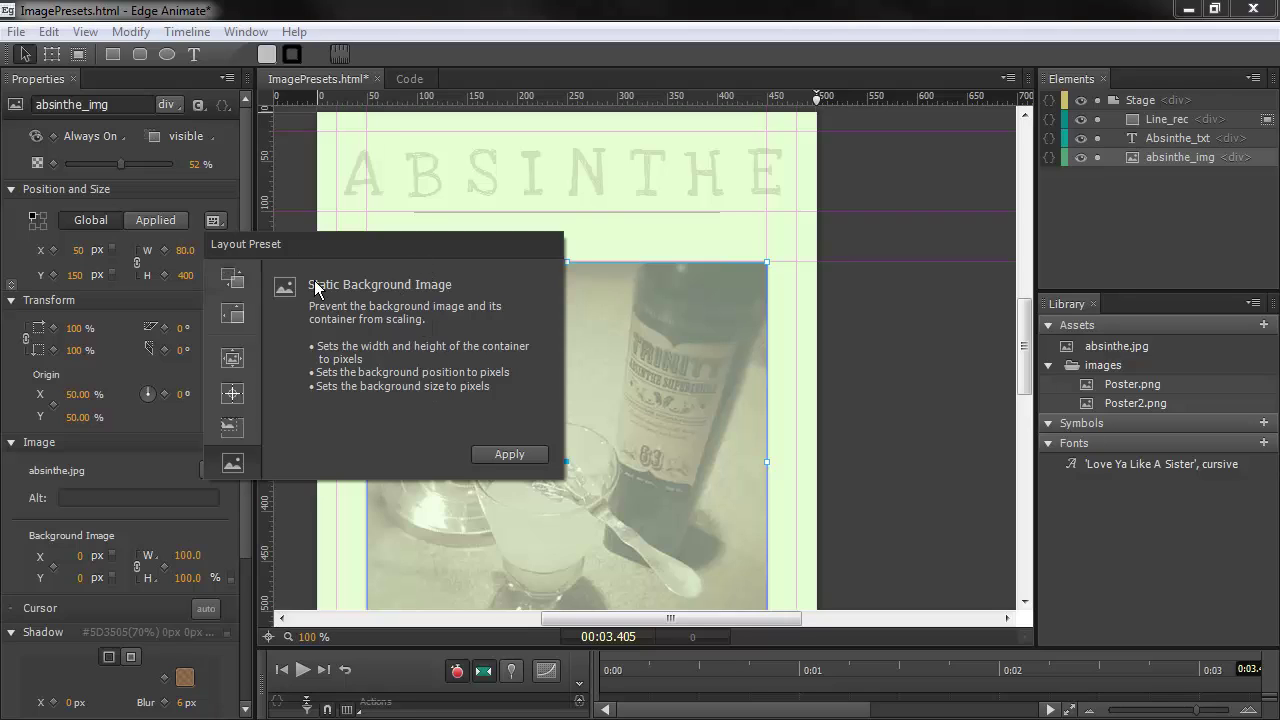
pyautogui.click(232, 359)
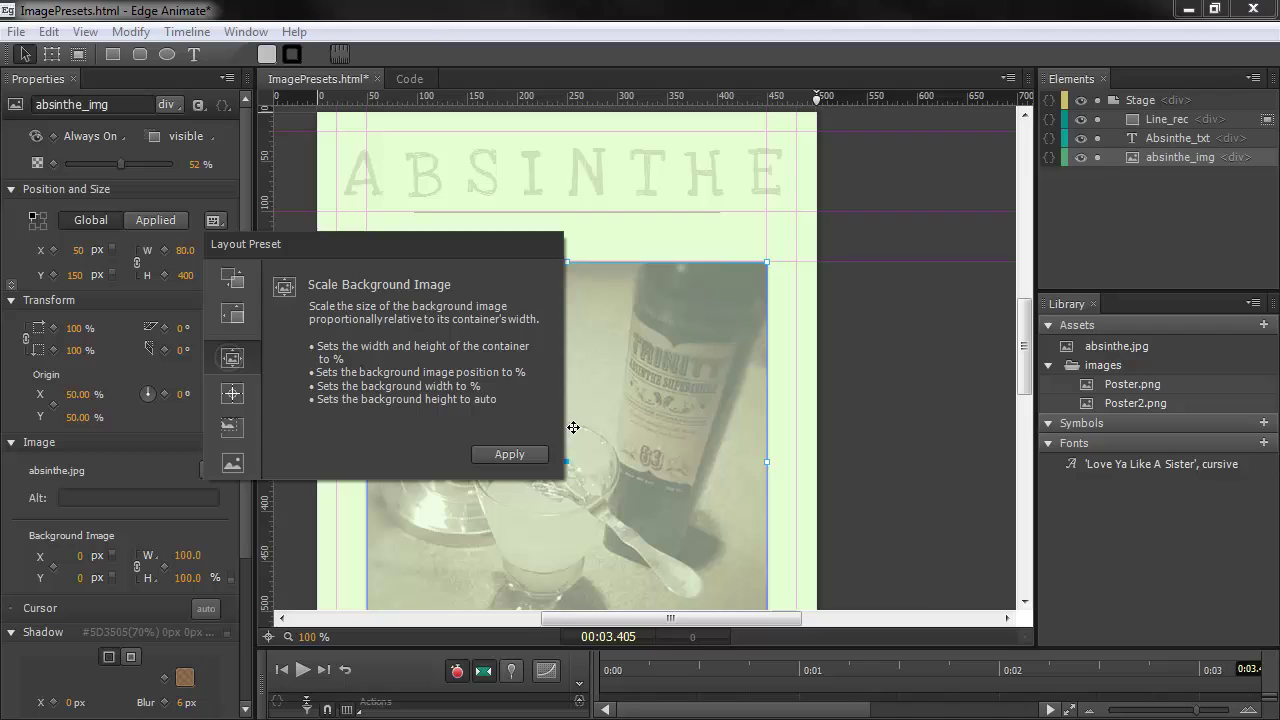
# - Apply Scale Background Image so absinthe_img becomes 80.0 % wide by 66.7 % high
pyautogui.click(508, 454)
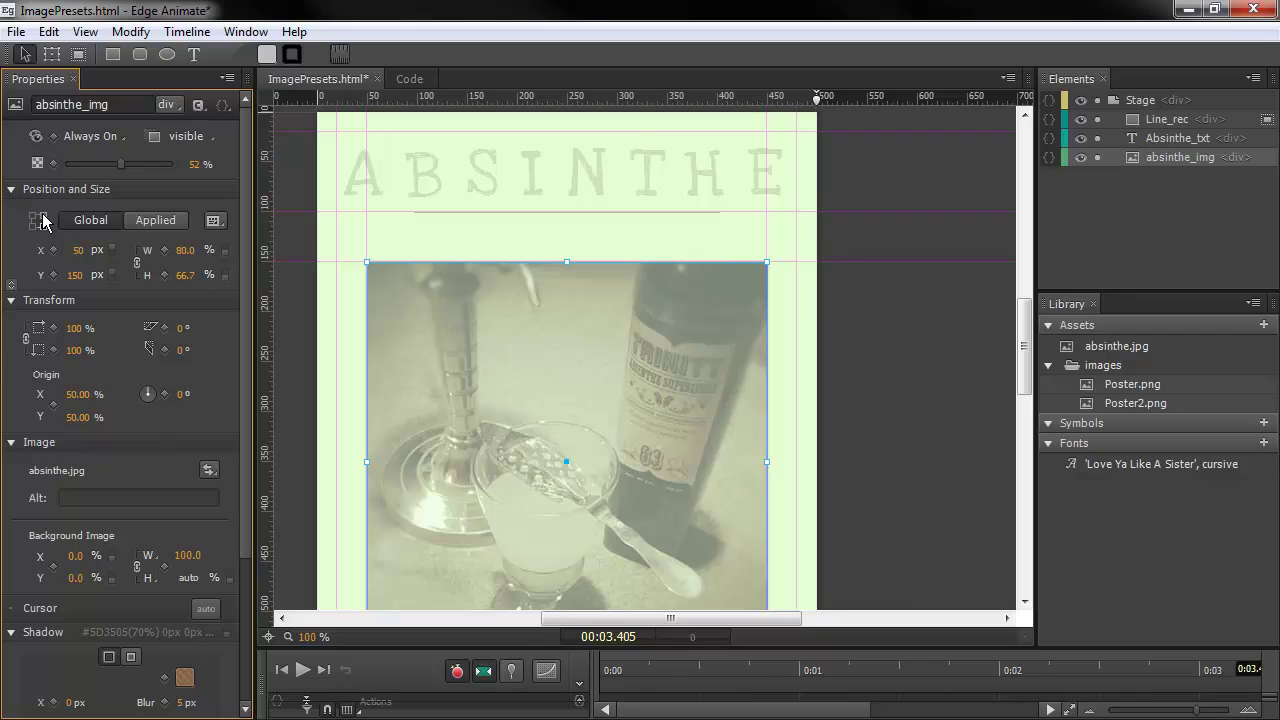
# - Apply the Static Background Image preset to absinthe_img and anchor it to the top-right corner
pyautogui.click(538, 332)
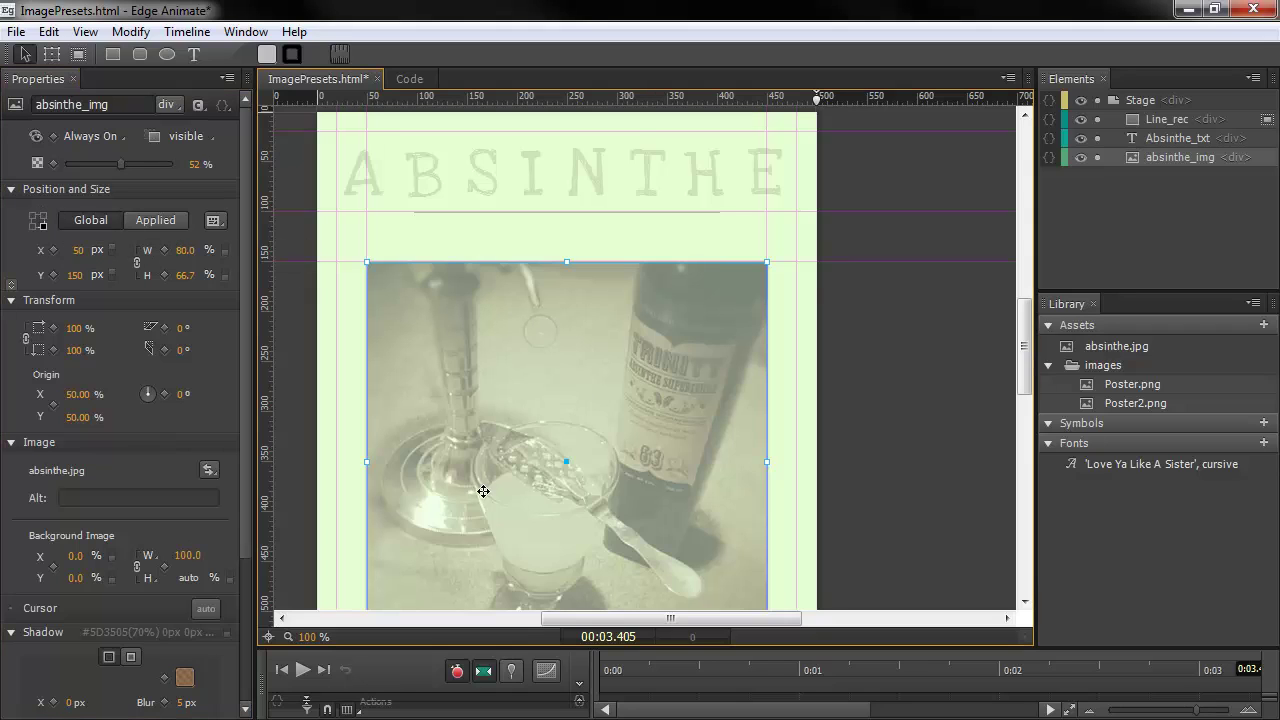
pyautogui.click(213, 220)
pyautogui.click(228, 466)
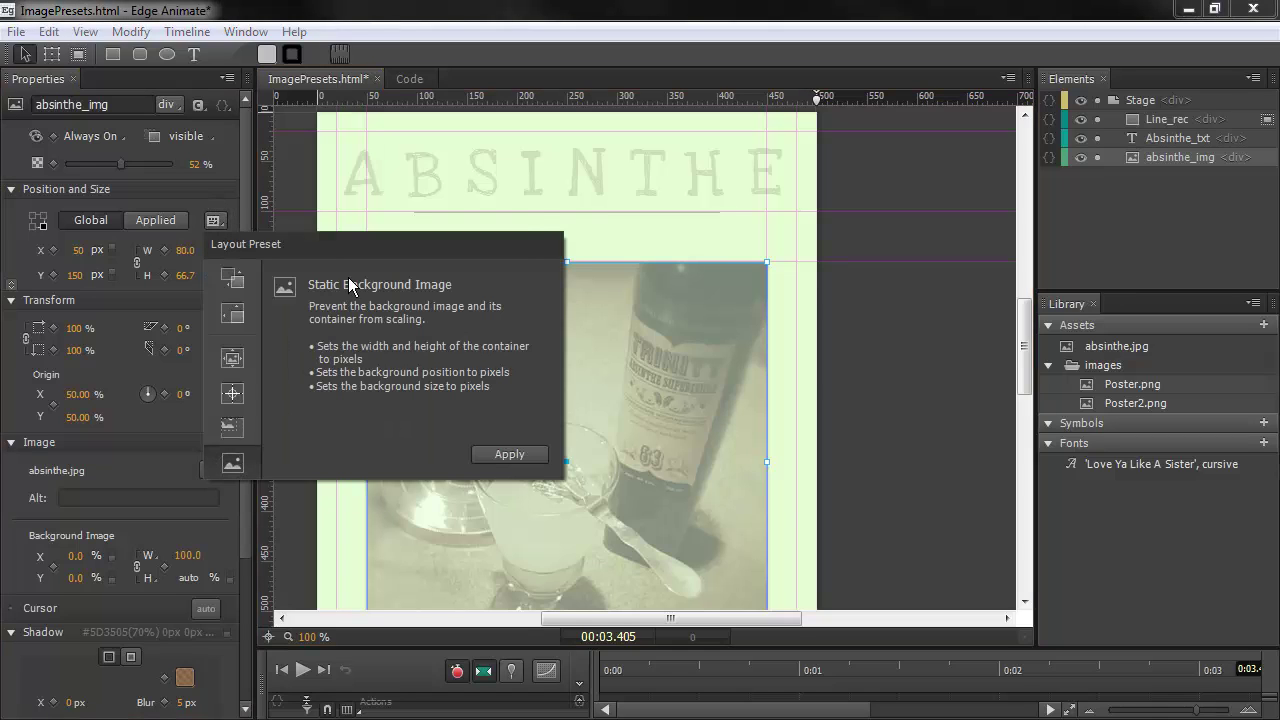
pyautogui.click(506, 455)
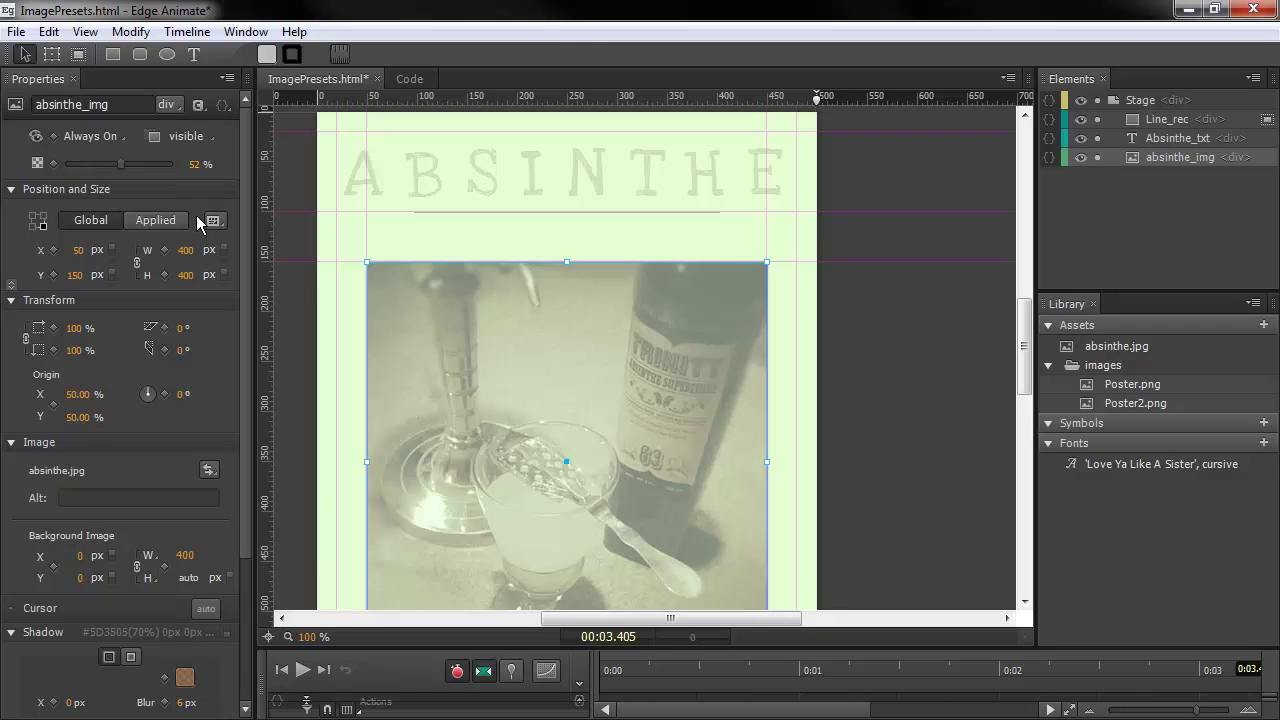
pyautogui.click(44, 217)
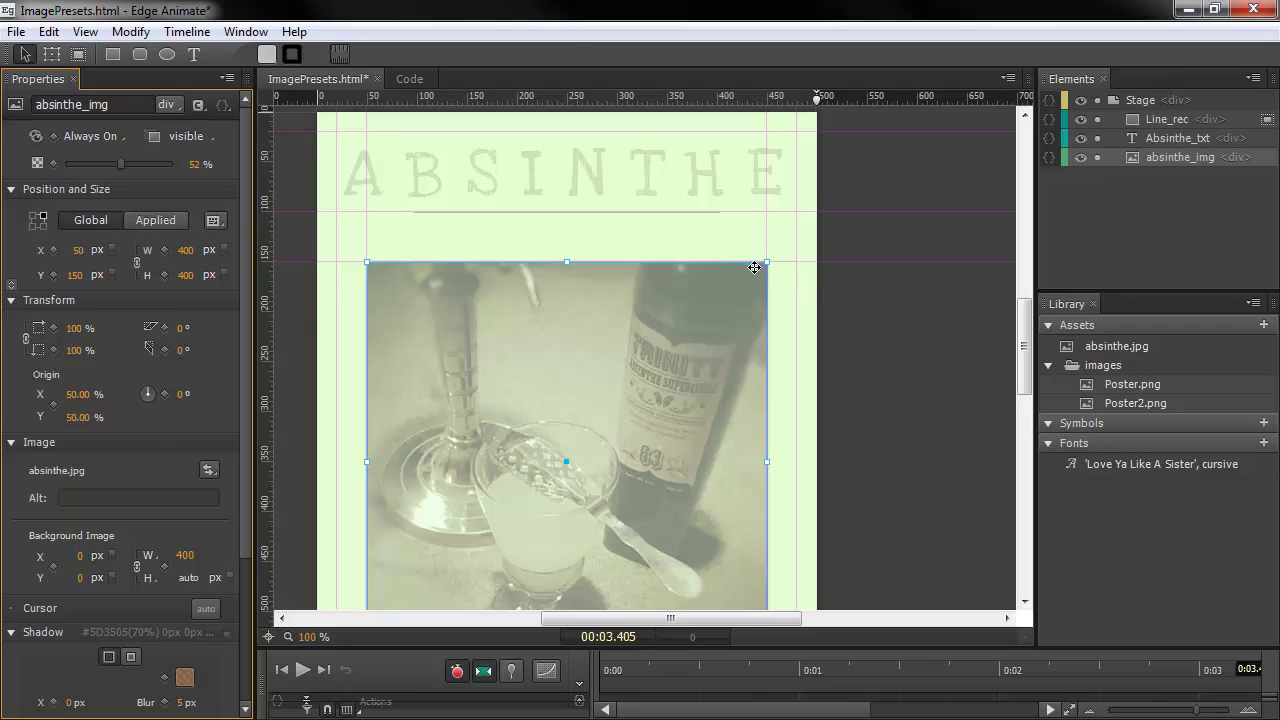
# - Widen the stage preview and zoom to 50% to test the top-right anchoring of absinthe_img
pyautogui.moveTo(808, 88); pyautogui.dragTo(1004, 101)
pyautogui.moveTo(303, 637); pyautogui.dragTo(298, 571)
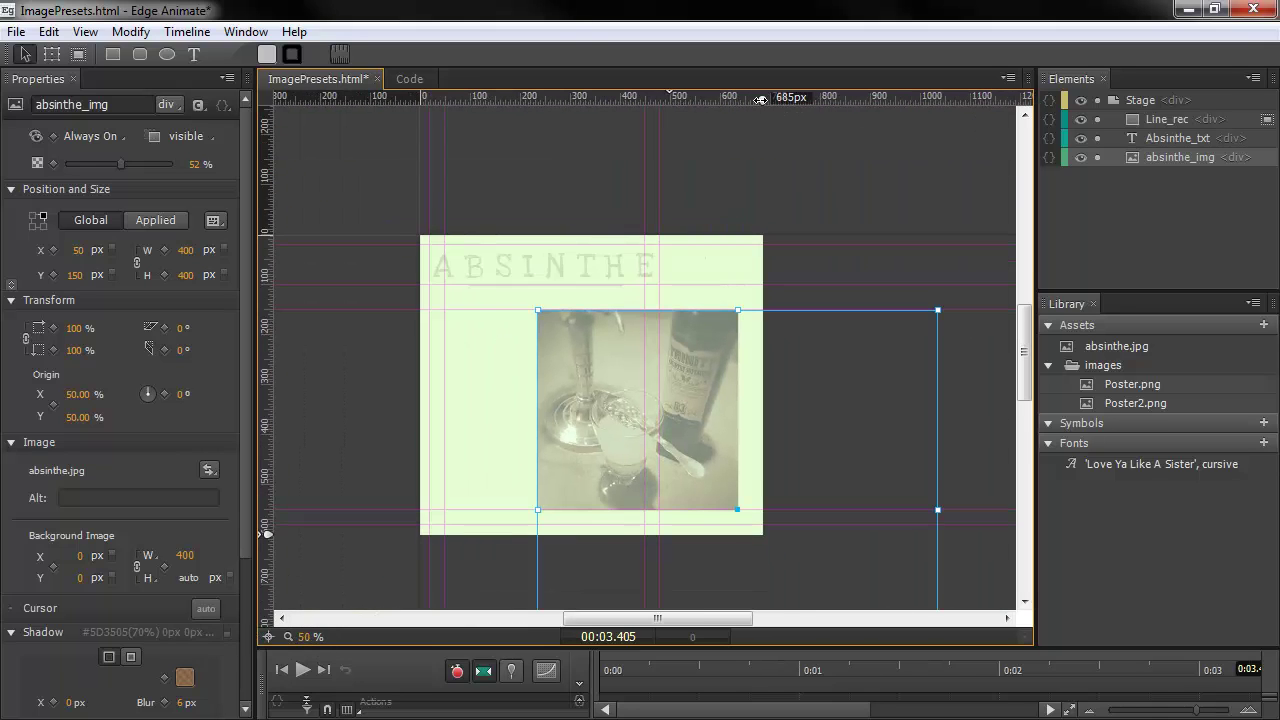
pyautogui.moveTo(872, 96); pyautogui.dragTo(624, 98)
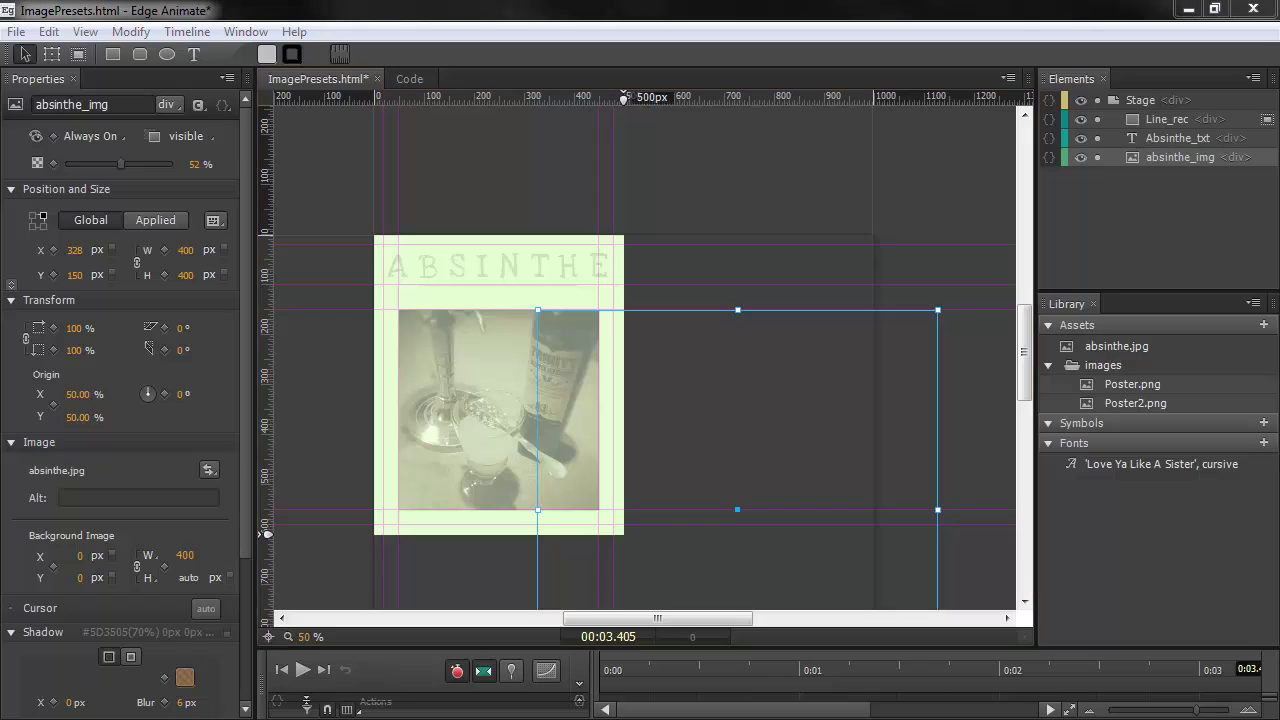